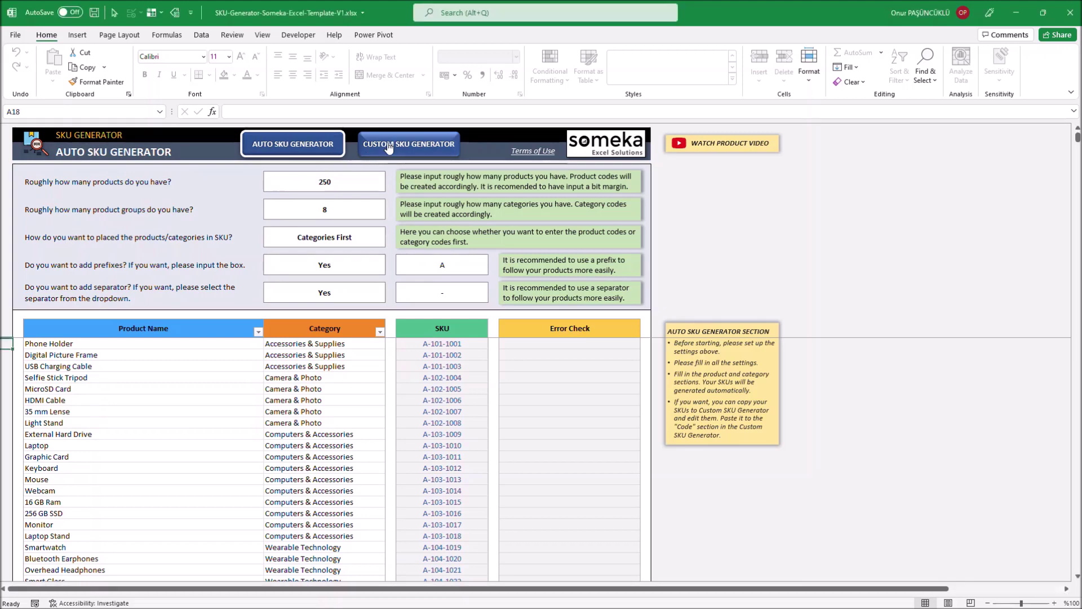
- Check the order, prefix and separator dropdowns on the Auto SKU Generator sheet, leaving them unchanged
{"action": "left_click", "coordinate": [409, 144]}
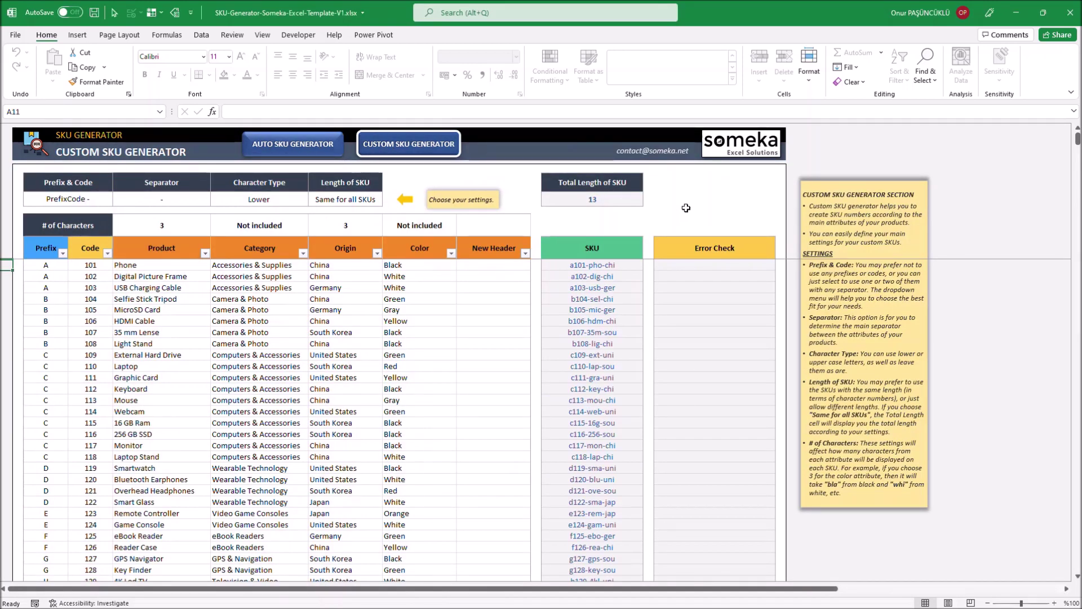
{"action": "left_click", "coordinate": [319, 148]}
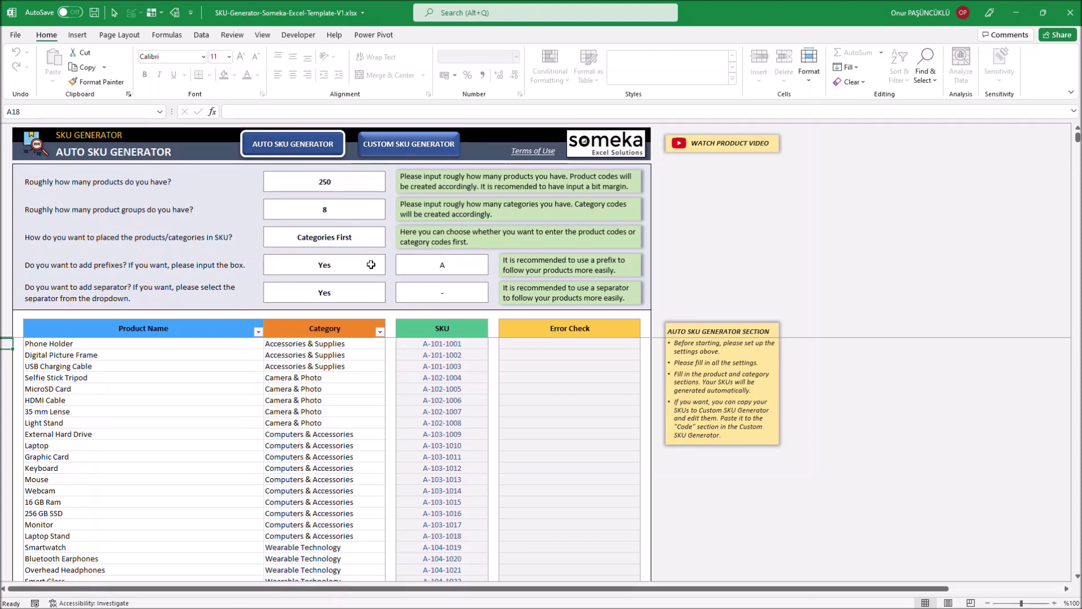
{"action": "left_click", "coordinate": [381, 245]}
{"action": "left_click", "coordinate": [391, 242]}
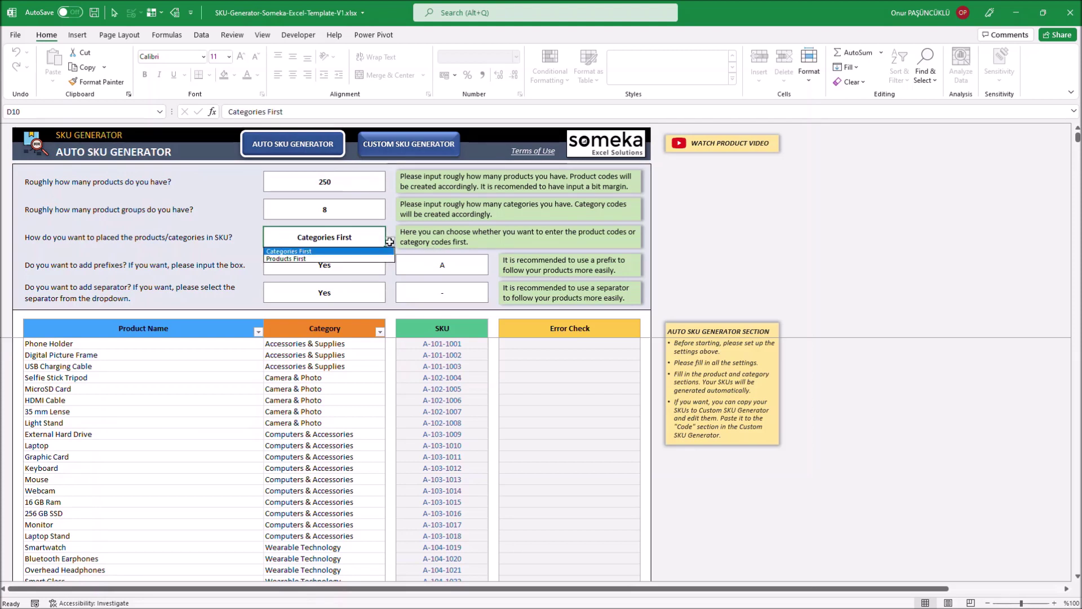
{"action": "left_click", "coordinate": [390, 242]}
{"action": "left_click", "coordinate": [366, 269]}
{"action": "left_click", "coordinate": [390, 270]}
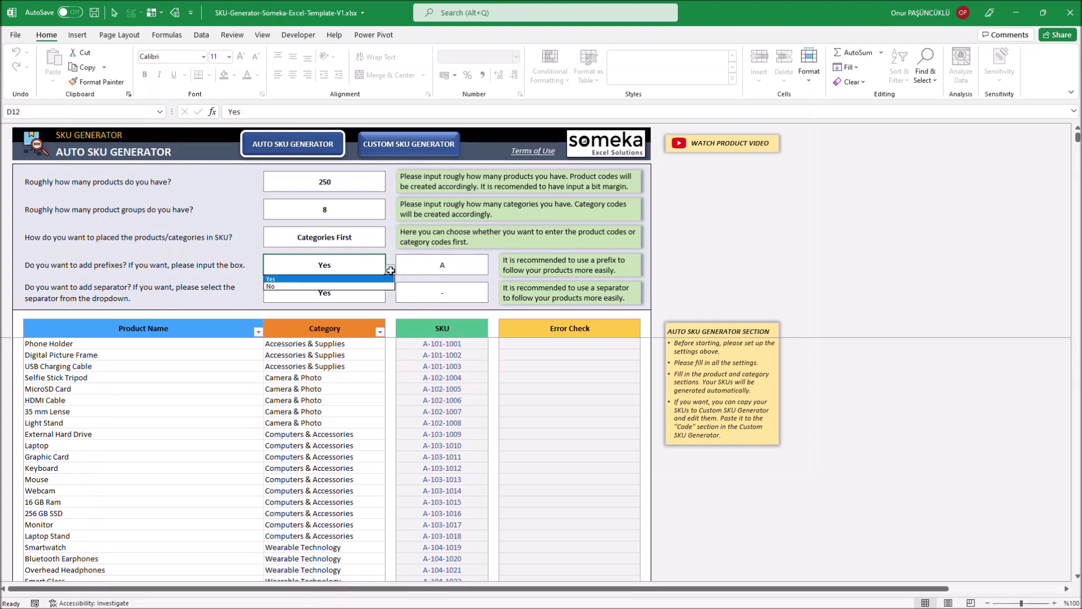
{"action": "left_click", "coordinate": [390, 269]}
{"action": "left_click", "coordinate": [383, 301]}
{"action": "left_click", "coordinate": [390, 298]}
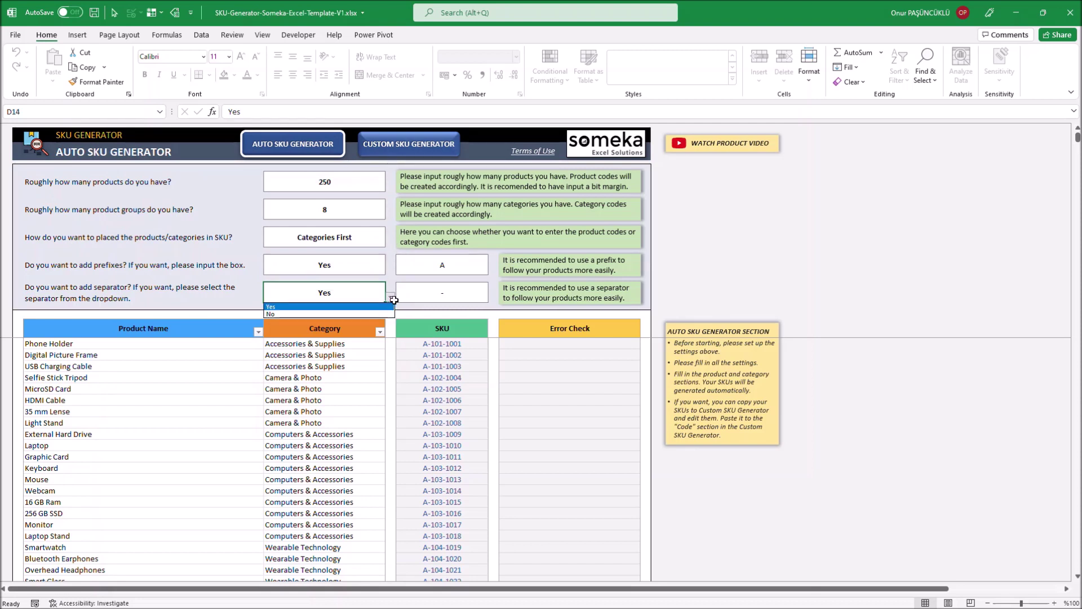
{"action": "key", "text": "Escape"}
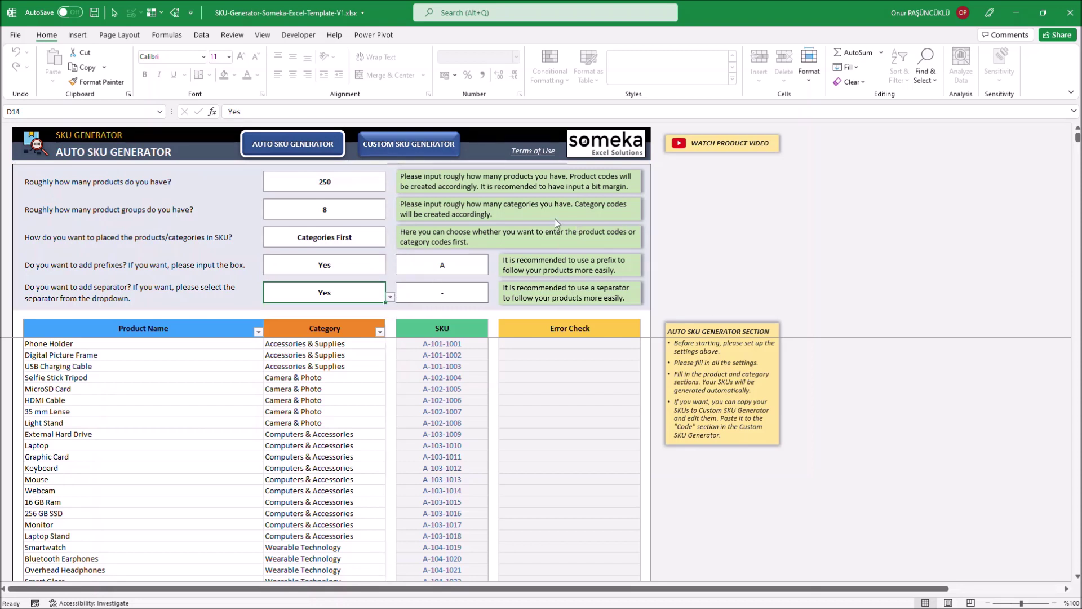
- Replace the 250 product count with 80 and set product groups to 12
{"action": "left_click", "coordinate": [349, 178]}
{"action": "key", "text": "Up"}
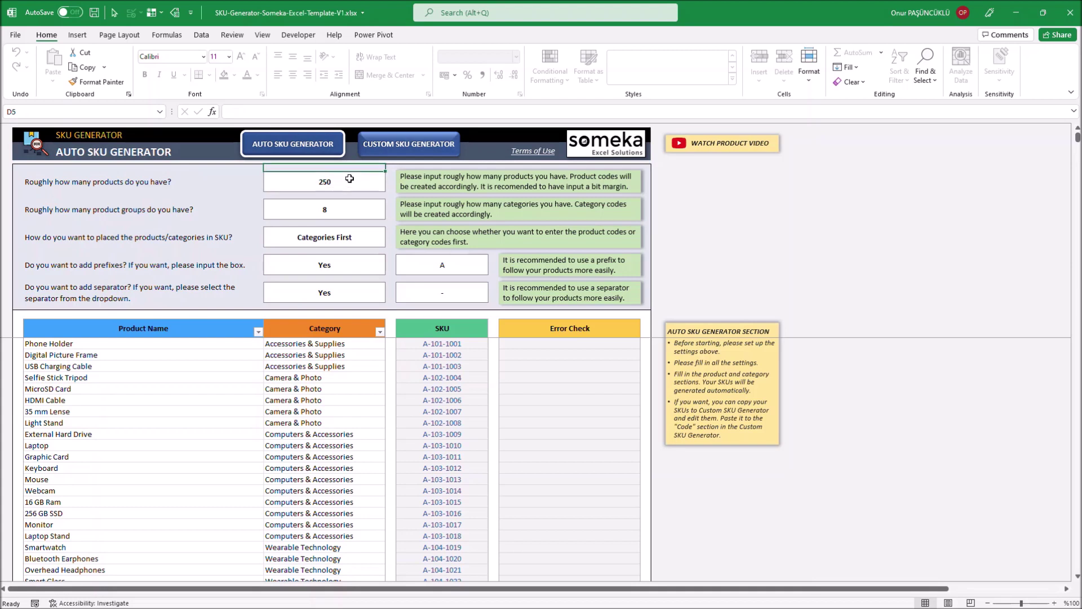
{"action": "key", "text": "Down"}
{"action": "type", "text": "80"}
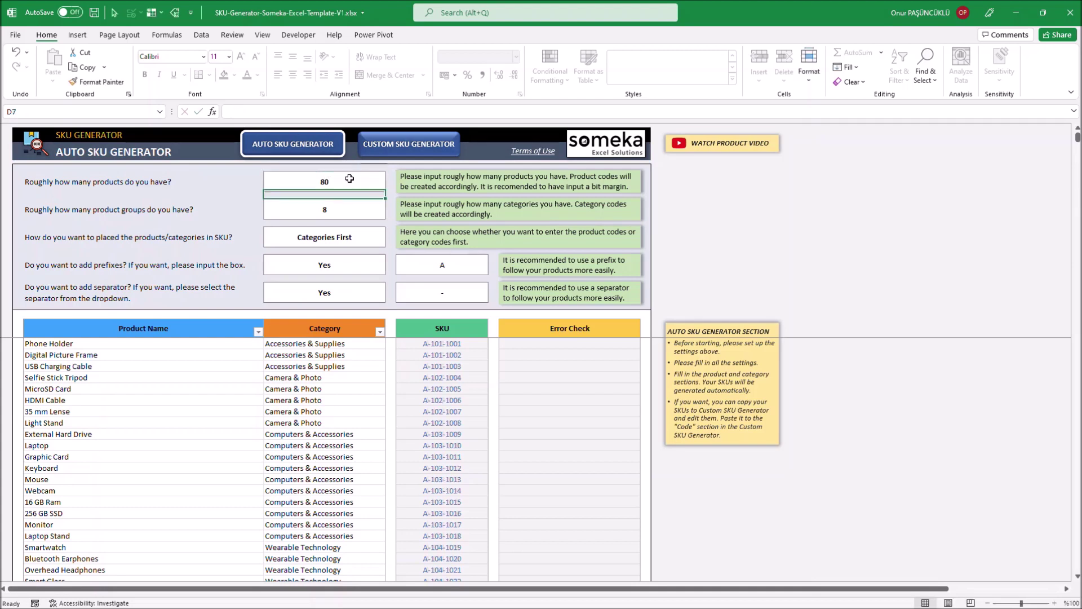
{"action": "key", "text": "Return"}
{"action": "type", "text": "12"}
{"action": "key", "text": "Return"}
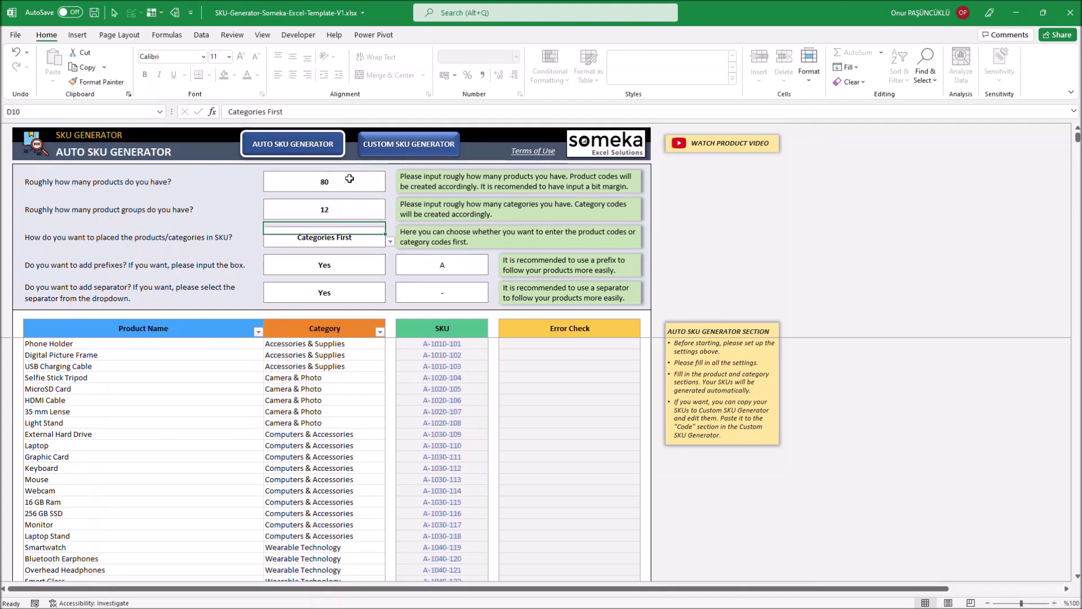
- Choose Products First ordering and toggle the SKU prefix off and back on
{"action": "left_click", "coordinate": [390, 241]}
{"action": "left_click", "coordinate": [362, 258]}
{"action": "left_click", "coordinate": [361, 264]}
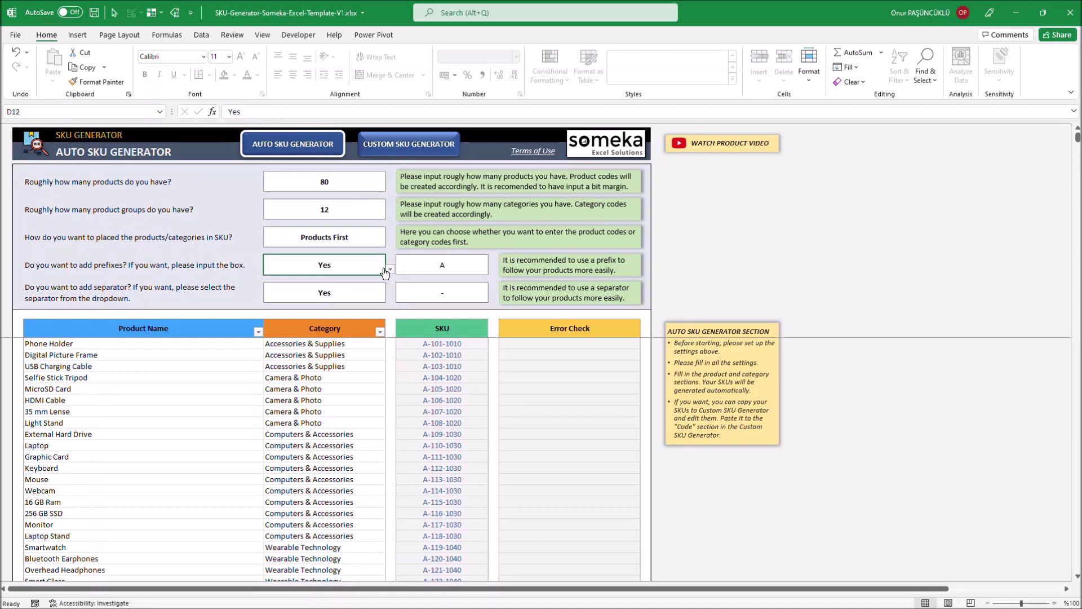
{"action": "left_click", "coordinate": [391, 269]}
{"action": "left_click", "coordinate": [369, 287]}
{"action": "left_click", "coordinate": [391, 269]}
{"action": "left_click", "coordinate": [361, 280]}
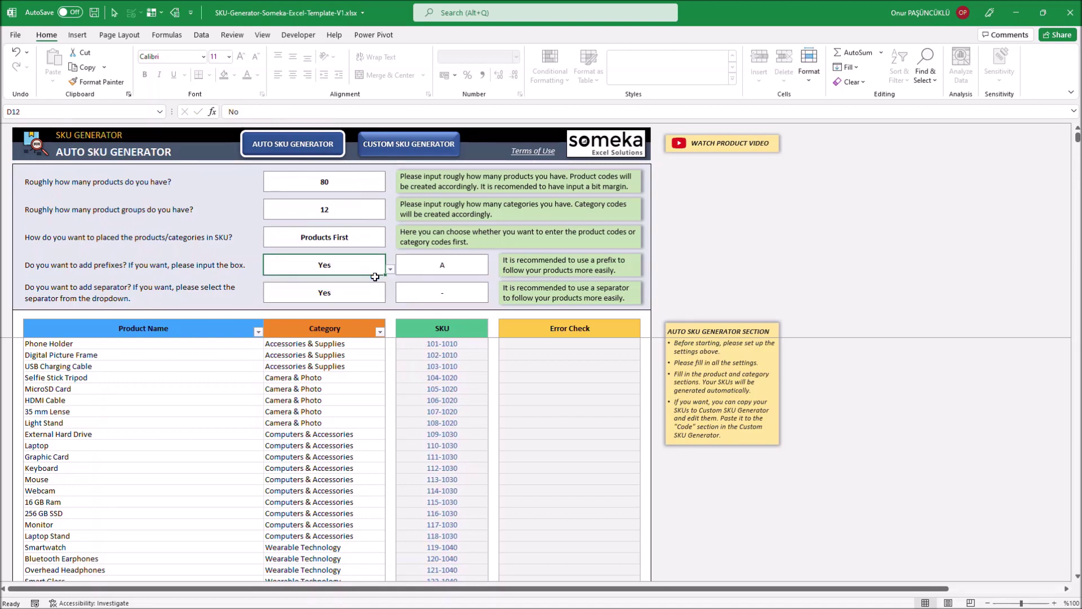
- Change the SKU prefix value to B after trying XA and x
{"action": "left_click", "coordinate": [452, 265]}
{"action": "type", "text": "XA"}
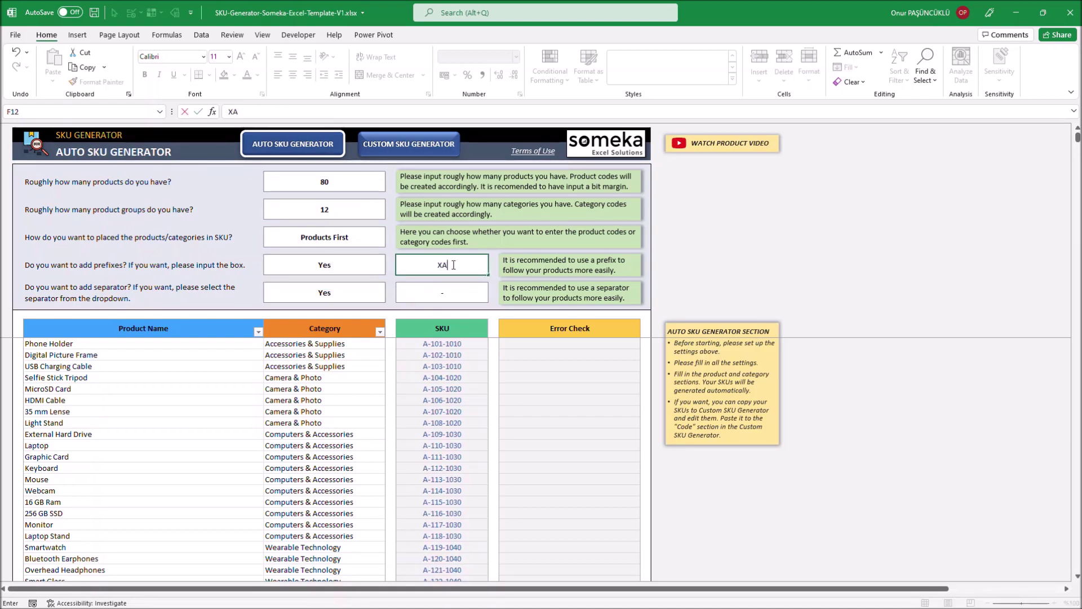
{"action": "key", "text": "Return"}
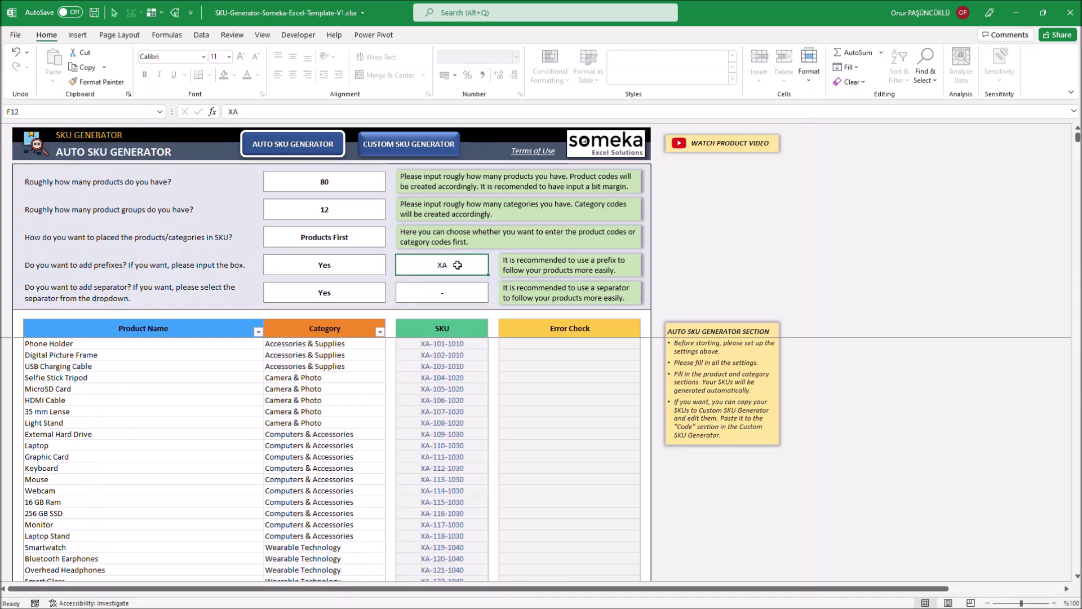
{"action": "type", "text": "x"}
{"action": "key", "text": "Return"}
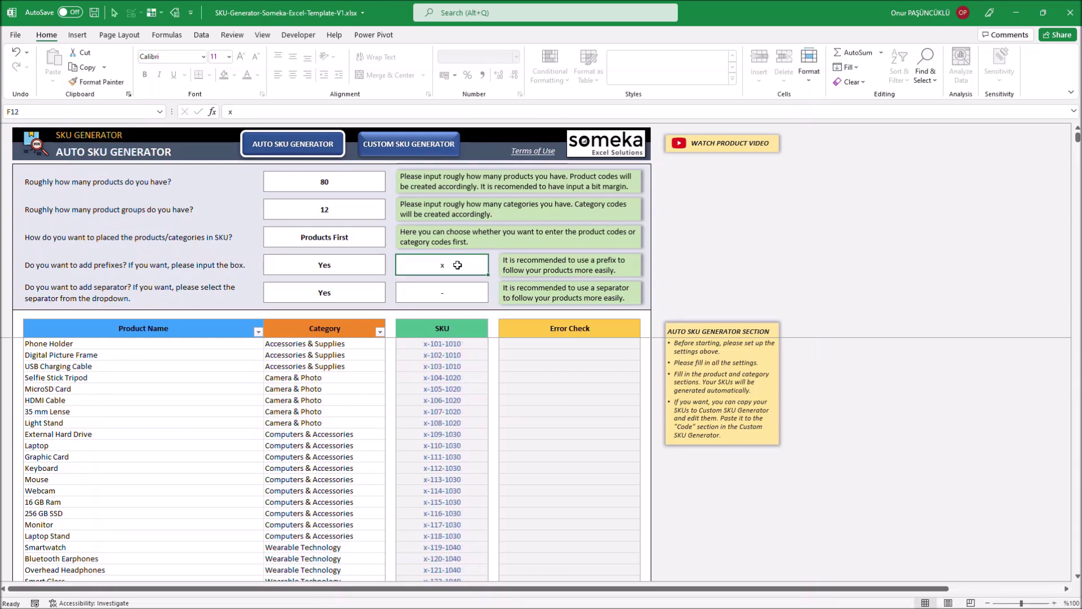
{"action": "type", "text": "B"}
{"action": "left_click", "coordinate": [325, 293]}
- Keep the separator Yes/No setting and try a slash as the separator character
{"action": "left_click", "coordinate": [390, 296]}
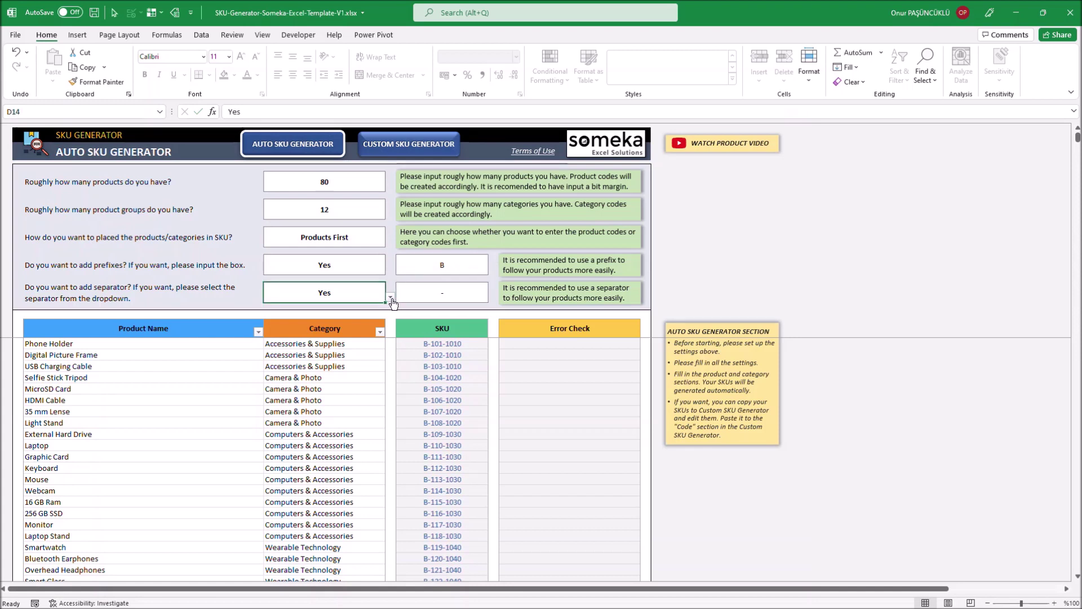
{"action": "key", "text": "Escape"}
{"action": "left_click", "coordinate": [490, 296]}
{"action": "left_click", "coordinate": [489, 296]}
{"action": "left_click", "coordinate": [445, 314]}
{"action": "left_click", "coordinate": [493, 297]}
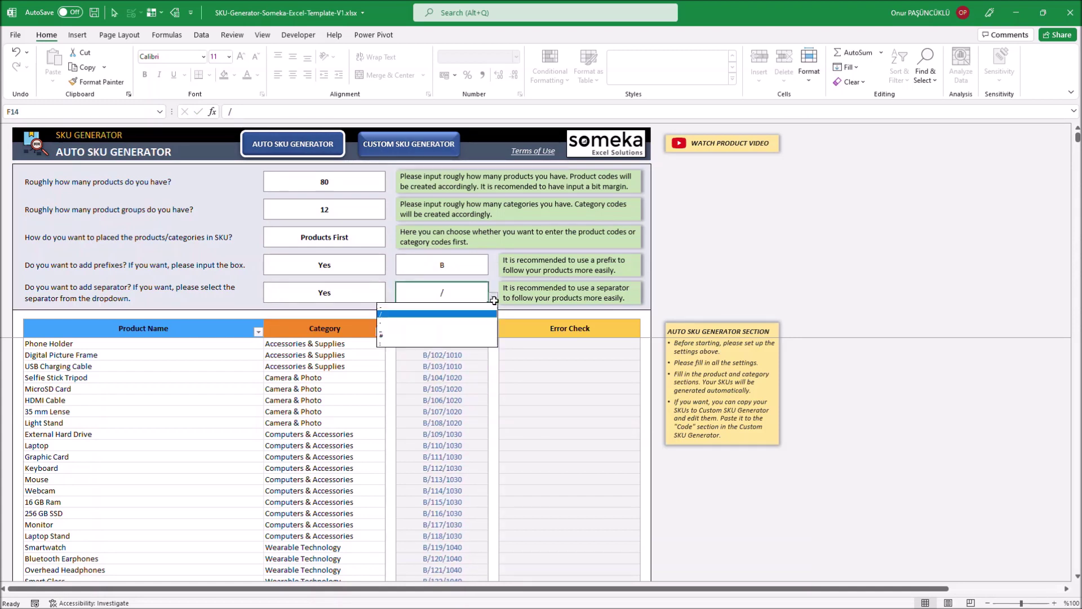
{"action": "left_click", "coordinate": [461, 334]}
- Try a dot separator, settle back on the dash, then go to the Custom SKU Generator sheet
{"action": "left_click", "coordinate": [493, 296]}
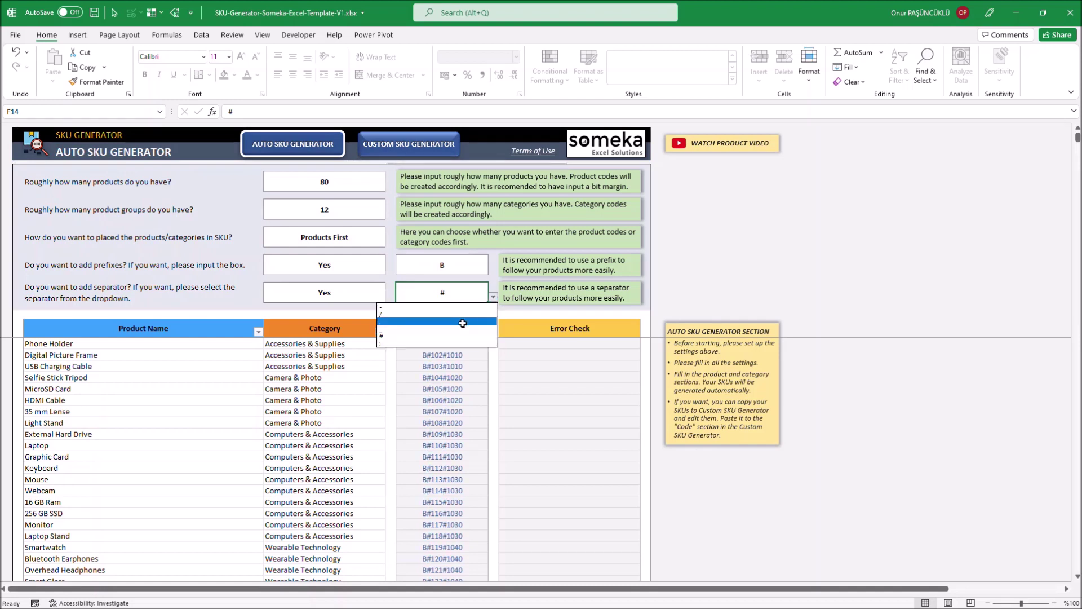
{"action": "left_click", "coordinate": [440, 321]}
{"action": "left_click", "coordinate": [493, 297]}
{"action": "left_click", "coordinate": [480, 307]}
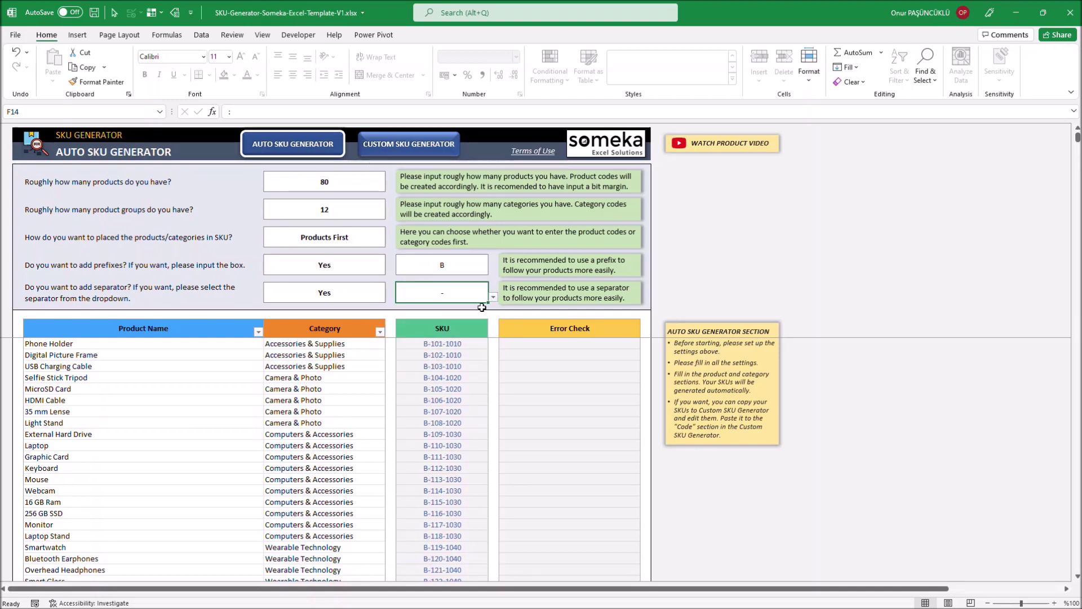
{"action": "left_click", "coordinate": [493, 297]}
{"action": "left_click", "coordinate": [479, 307]}
{"action": "left_click", "coordinate": [493, 296]}
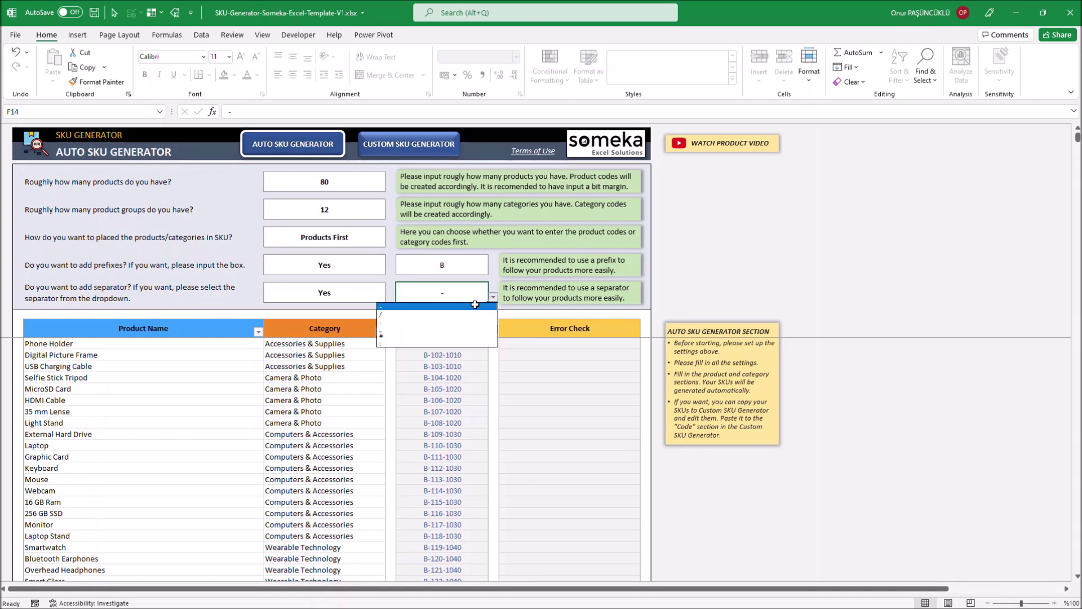
{"action": "left_click", "coordinate": [477, 305]}
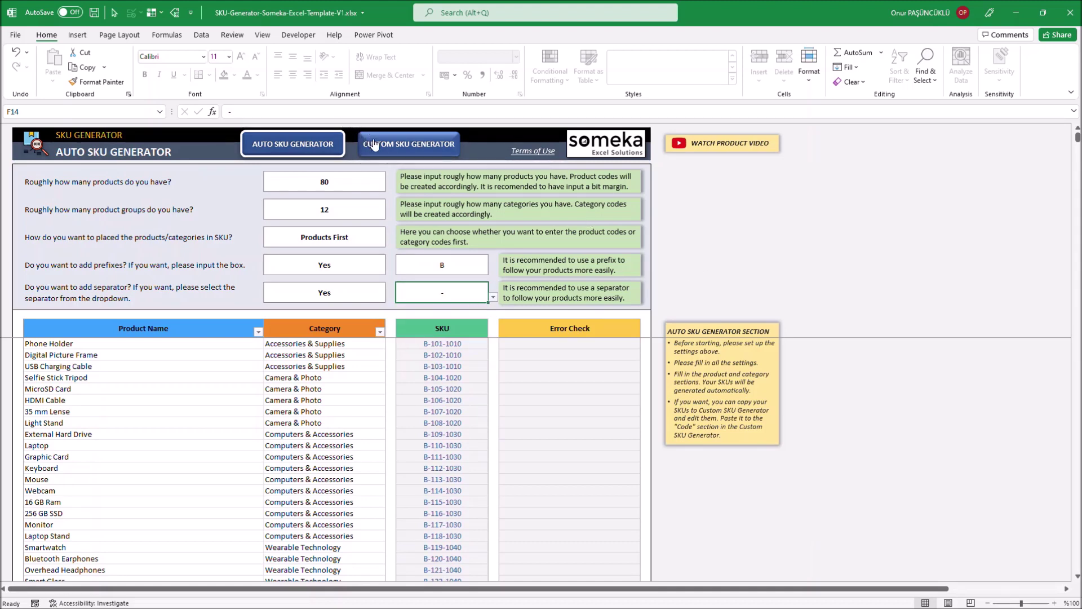
{"action": "left_click", "coordinate": [373, 141]}
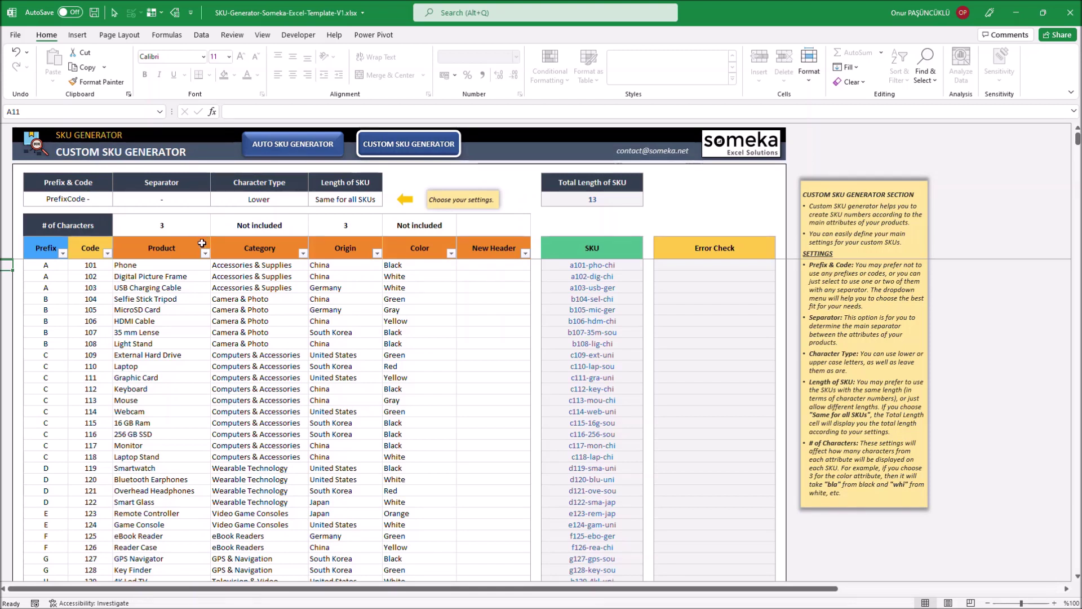
- Set Product characters (E9) to Not included after trying 5, 7, 6 and 3
{"action": "left_click", "coordinate": [195, 235]}
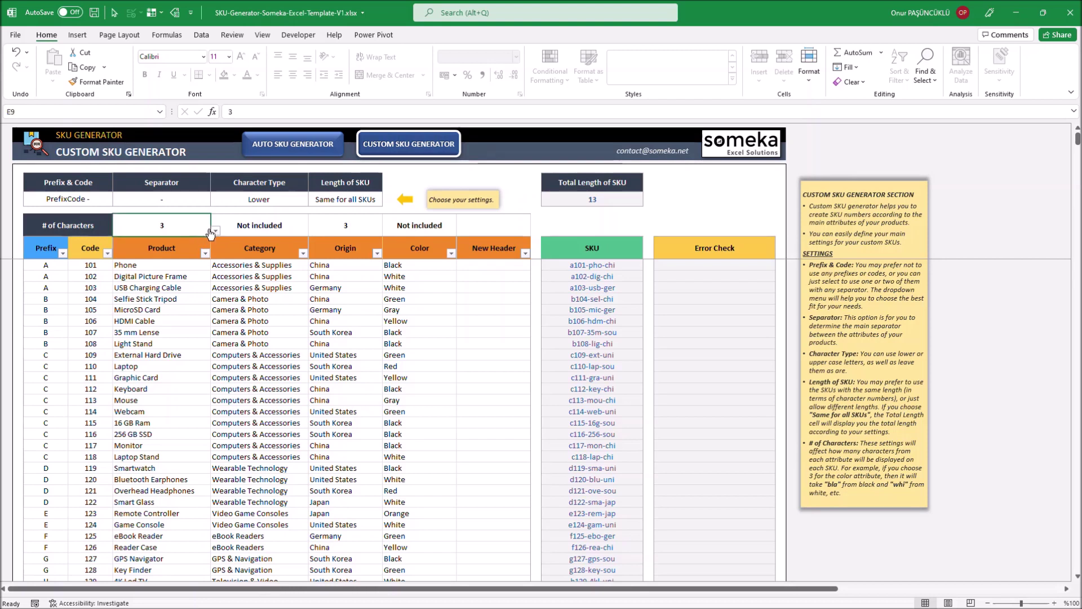
{"action": "left_click", "coordinate": [215, 230]}
{"action": "left_click", "coordinate": [198, 262]}
{"action": "left_click", "coordinate": [215, 231]}
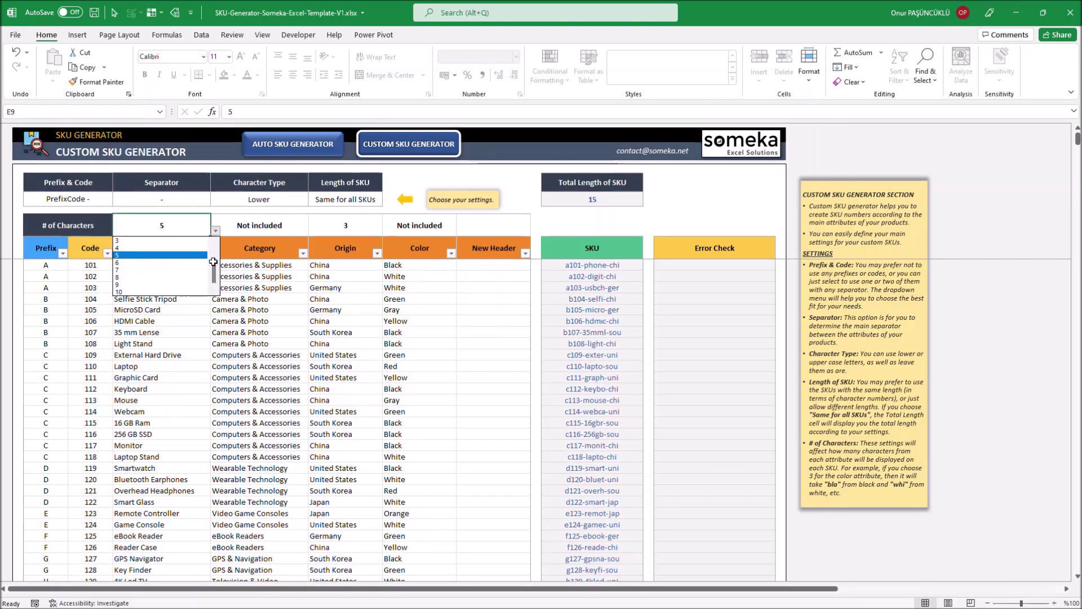
{"action": "left_click", "coordinate": [194, 270]}
{"action": "left_click", "coordinate": [215, 231]}
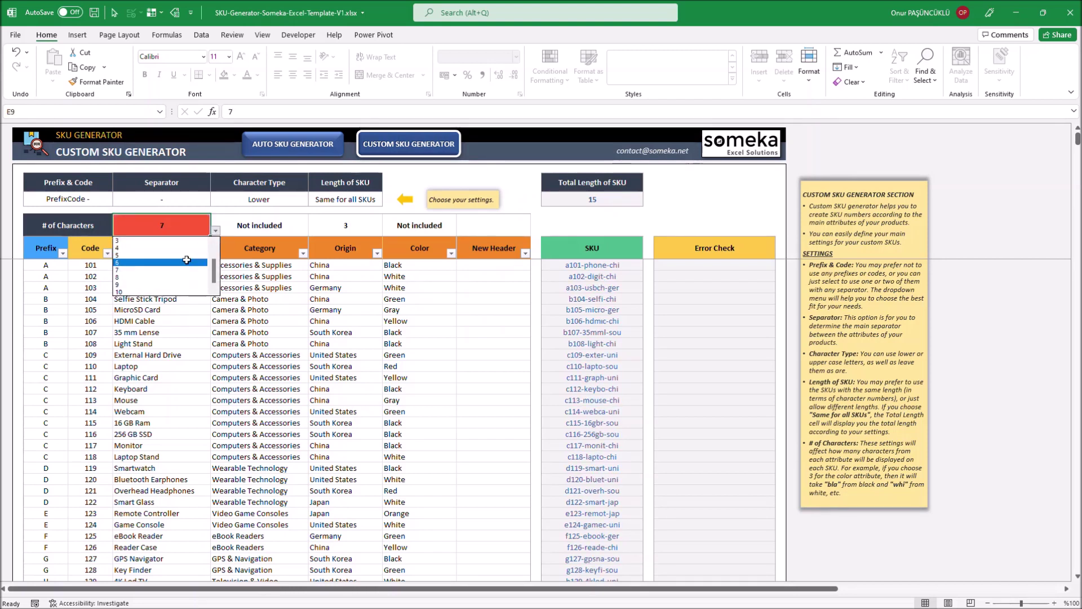
{"action": "left_click", "coordinate": [194, 263]}
{"action": "left_click", "coordinate": [216, 230]}
{"action": "left_click", "coordinate": [194, 241]}
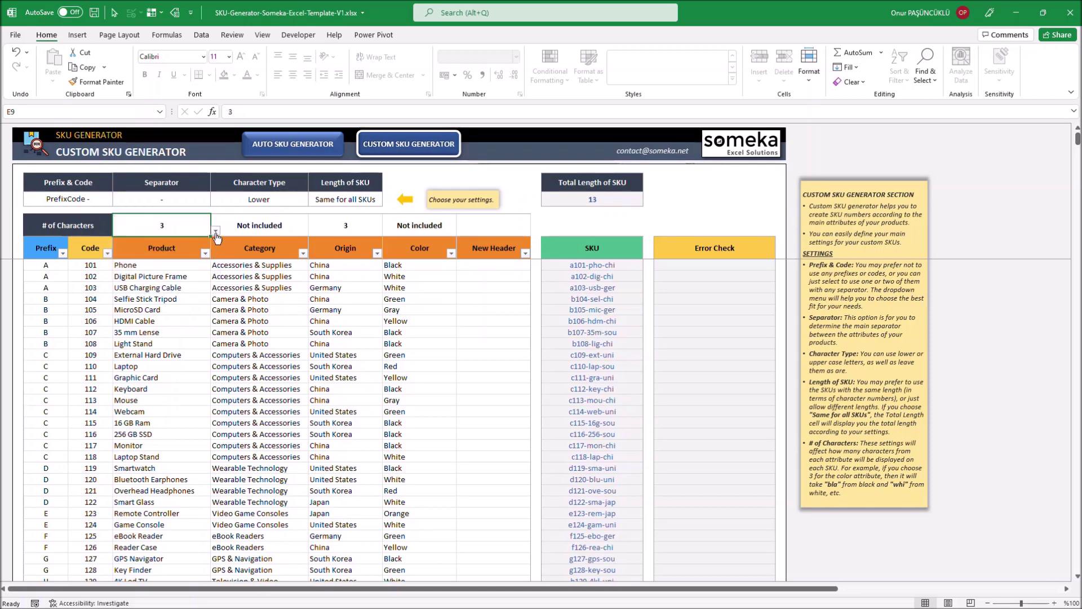
{"action": "left_click", "coordinate": [216, 231]}
{"action": "left_click", "coordinate": [186, 241]}
- Set Category (F9) to 2, Origin (G9) to Not included, and Color (H9) to 3 characters
{"action": "left_click", "coordinate": [259, 225]}
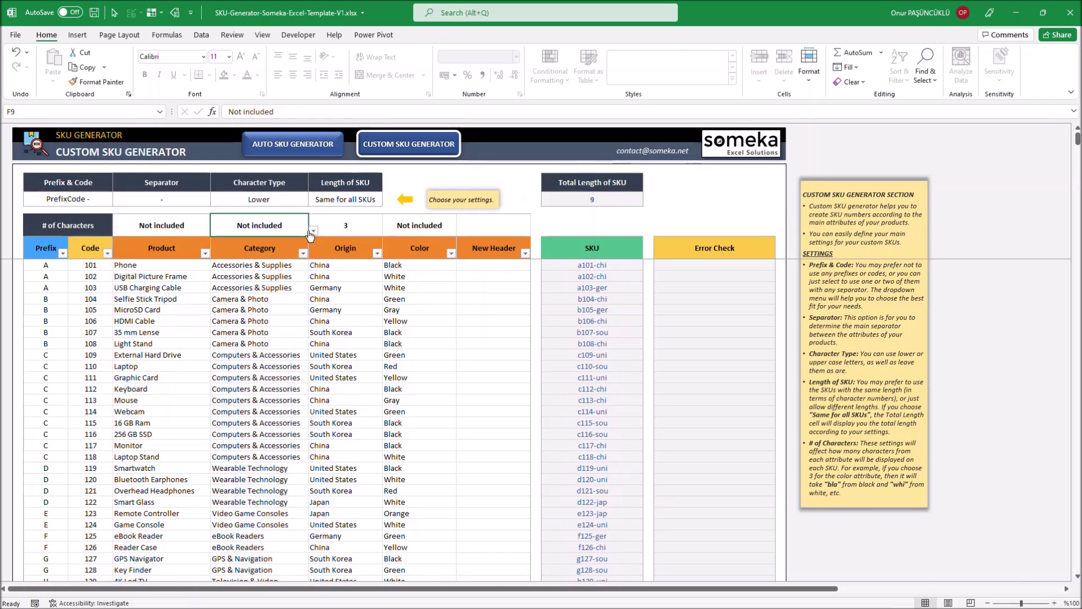
{"action": "left_click", "coordinate": [313, 231]}
{"action": "left_click", "coordinate": [290, 255]}
{"action": "left_click", "coordinate": [346, 224]}
{"action": "left_click", "coordinate": [388, 231]}
{"action": "left_click_drag", "start_coordinate": [384, 270], "coordinate": [385, 241]}
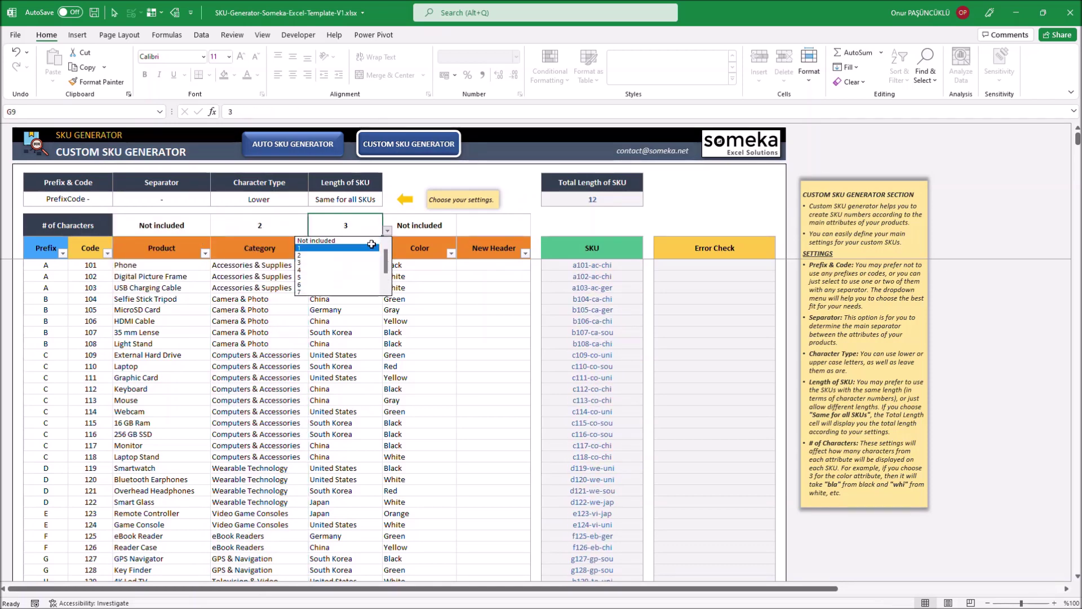
{"action": "left_click", "coordinate": [327, 241]}
{"action": "left_click", "coordinate": [419, 224]}
{"action": "left_click", "coordinate": [461, 230]}
{"action": "left_click", "coordinate": [443, 262]}
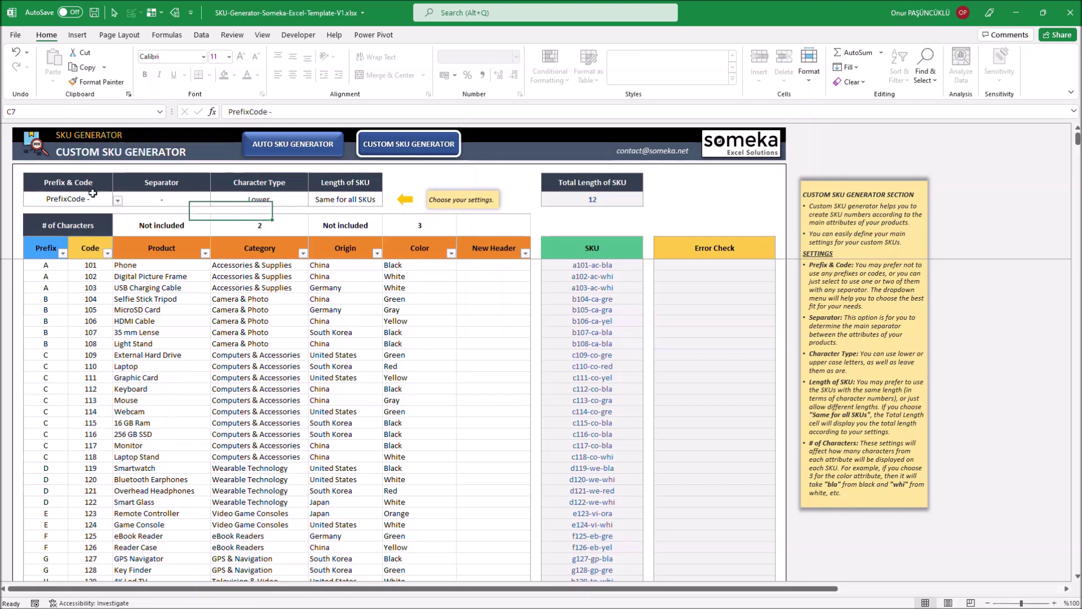
- Set Prefix & Code (C7) to Code - after briefly trying PrefixCode /
{"action": "left_click", "coordinate": [68, 199]}
{"action": "left_click", "coordinate": [118, 200]}
{"action": "left_click", "coordinate": [99, 259]}
{"action": "left_click", "coordinate": [118, 200]}
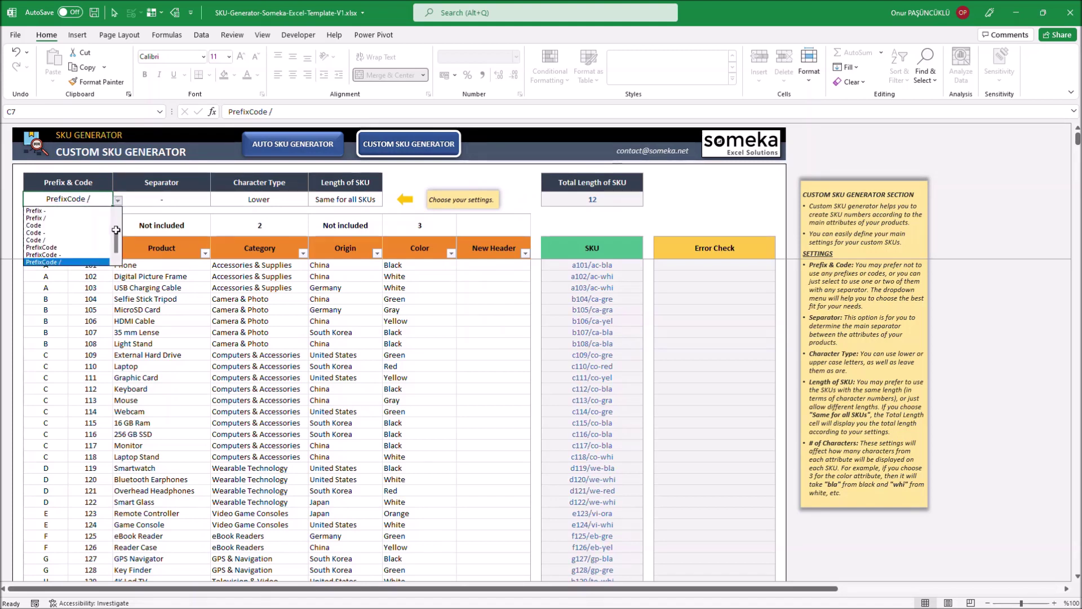
{"action": "left_click", "coordinate": [96, 231]}
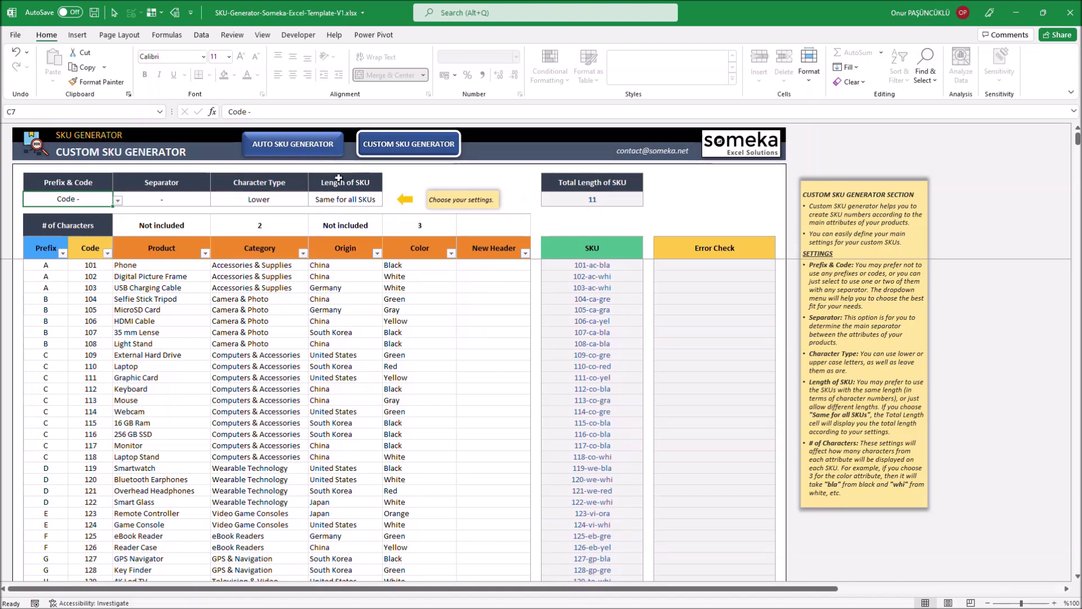
- Set the Separator (E7) to Not included after trying / and #
{"action": "left_click", "coordinate": [197, 197]}
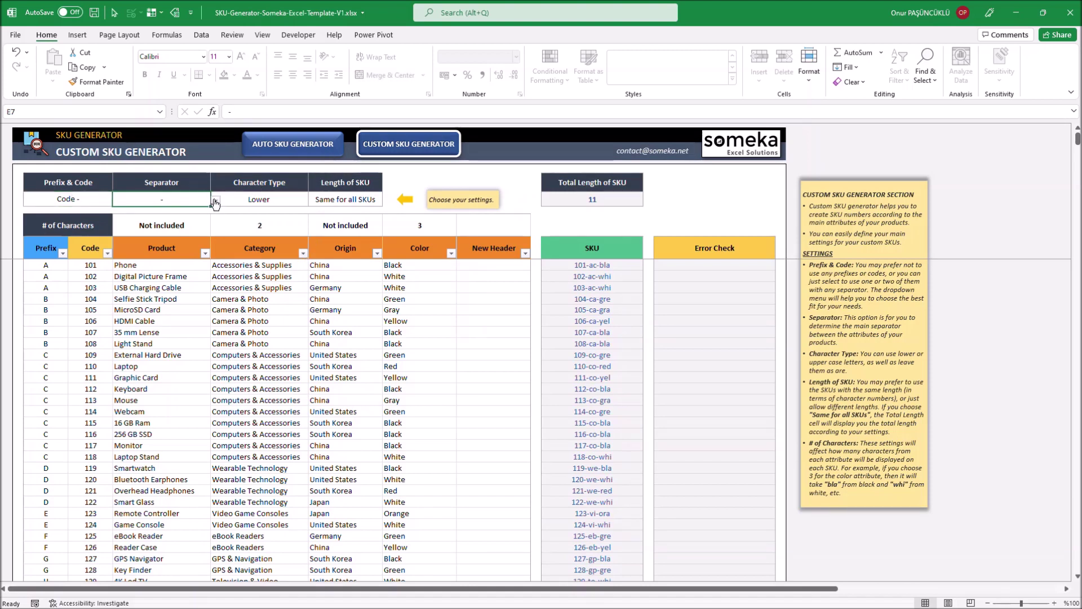
{"action": "left_click", "coordinate": [215, 201]}
{"action": "left_click", "coordinate": [200, 226]}
{"action": "left_click", "coordinate": [215, 200]}
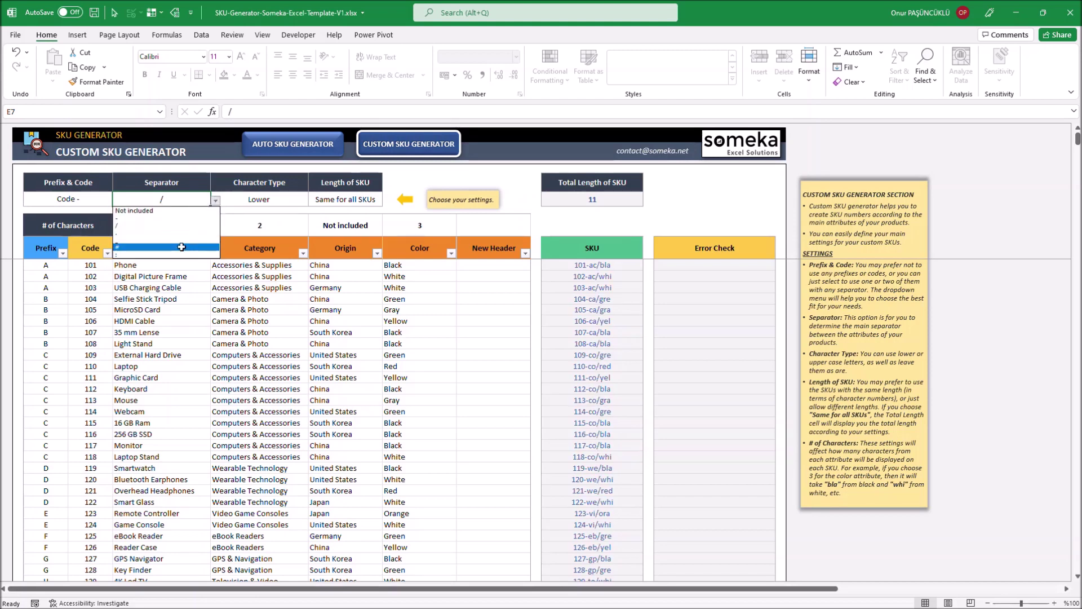
{"action": "left_click", "coordinate": [200, 246]}
{"action": "left_click", "coordinate": [216, 201]}
{"action": "left_click", "coordinate": [163, 210]}
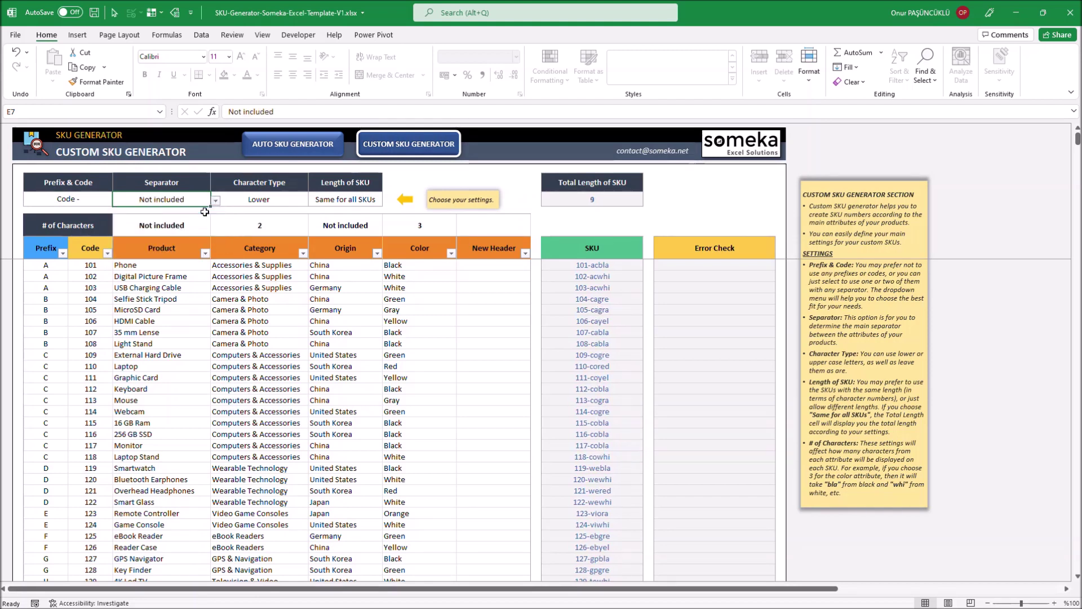
- Set Character Type (F7) to As is after trying upper and lower case
{"action": "left_click", "coordinate": [260, 199]}
{"action": "left_click", "coordinate": [313, 200]}
{"action": "left_click", "coordinate": [291, 211]}
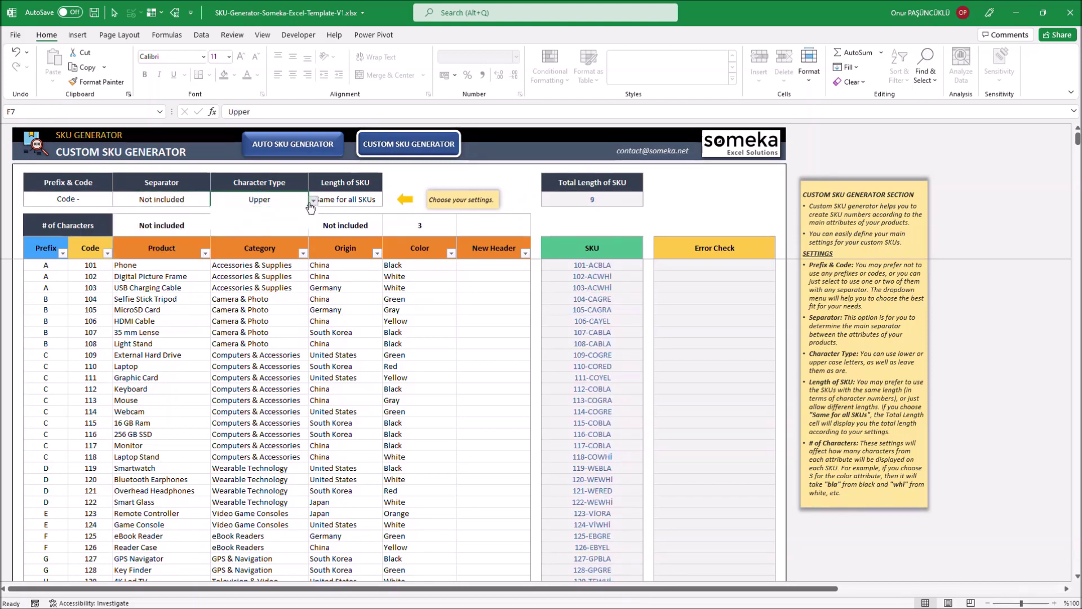
{"action": "left_click", "coordinate": [313, 200]}
{"action": "left_click", "coordinate": [265, 219]}
{"action": "left_click", "coordinate": [313, 200]}
{"action": "left_click", "coordinate": [296, 225]}
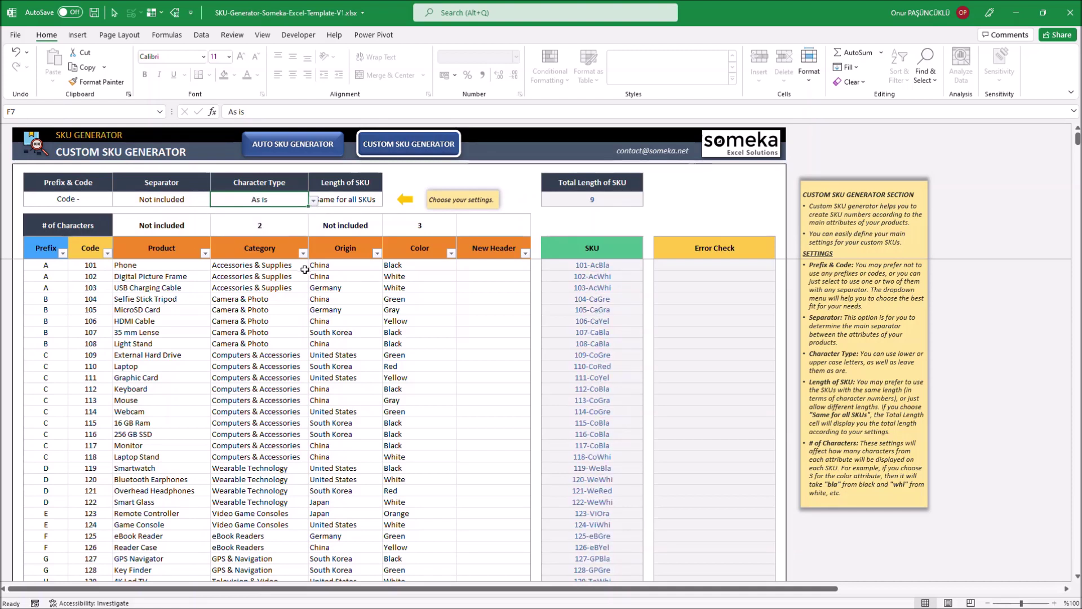
{"action": "left_click", "coordinate": [301, 275]}
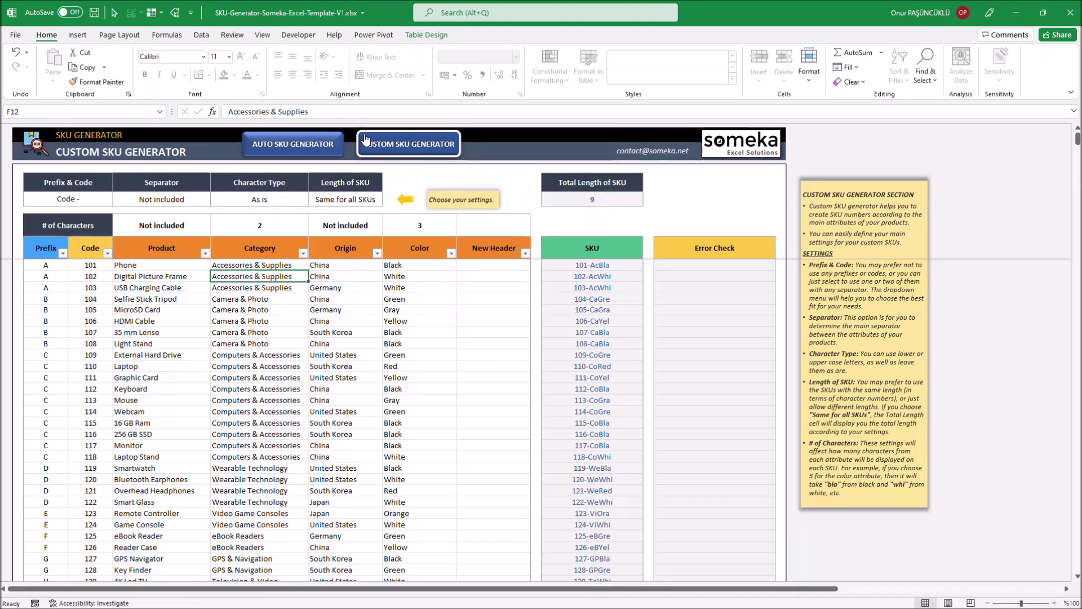
- Allow different SKU lengths (G7) and set origin characters (G9) to 10
{"action": "left_click", "coordinate": [378, 200]}
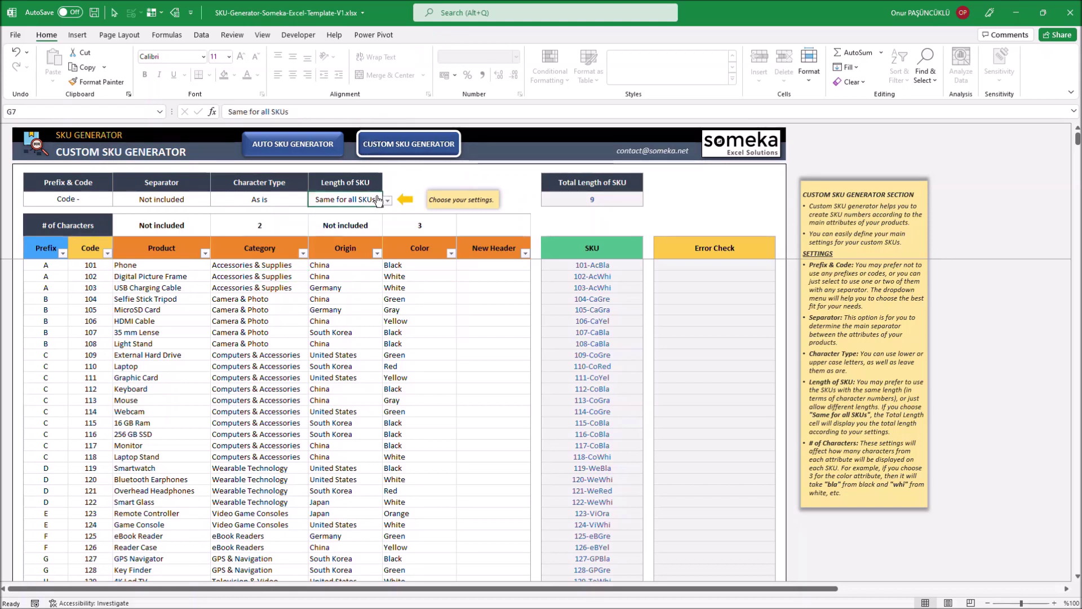
{"action": "left_click", "coordinate": [388, 202]}
{"action": "left_click", "coordinate": [330, 218]}
{"action": "left_click", "coordinate": [356, 226]}
{"action": "left_click", "coordinate": [388, 230]}
{"action": "scroll", "coordinate": [382, 248], "scroll_direction": "down", "scroll_amount": 3}
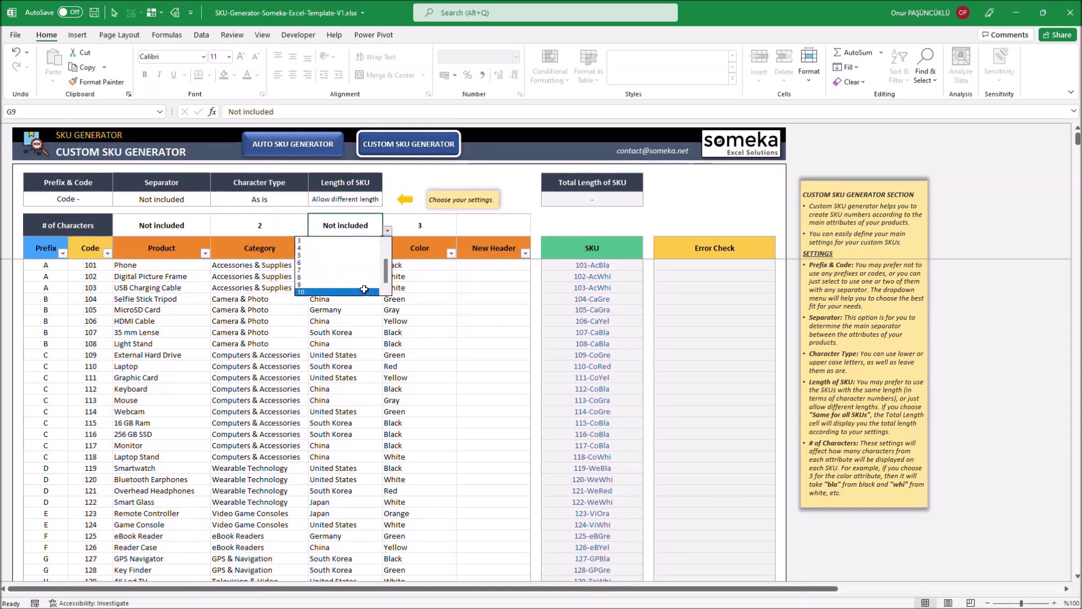
{"action": "left_click", "coordinate": [338, 282]}
- Switch G7 back to Same for all SKUs and set origin characters to 4
{"action": "left_click", "coordinate": [383, 204]}
{"action": "left_click", "coordinate": [388, 202]}
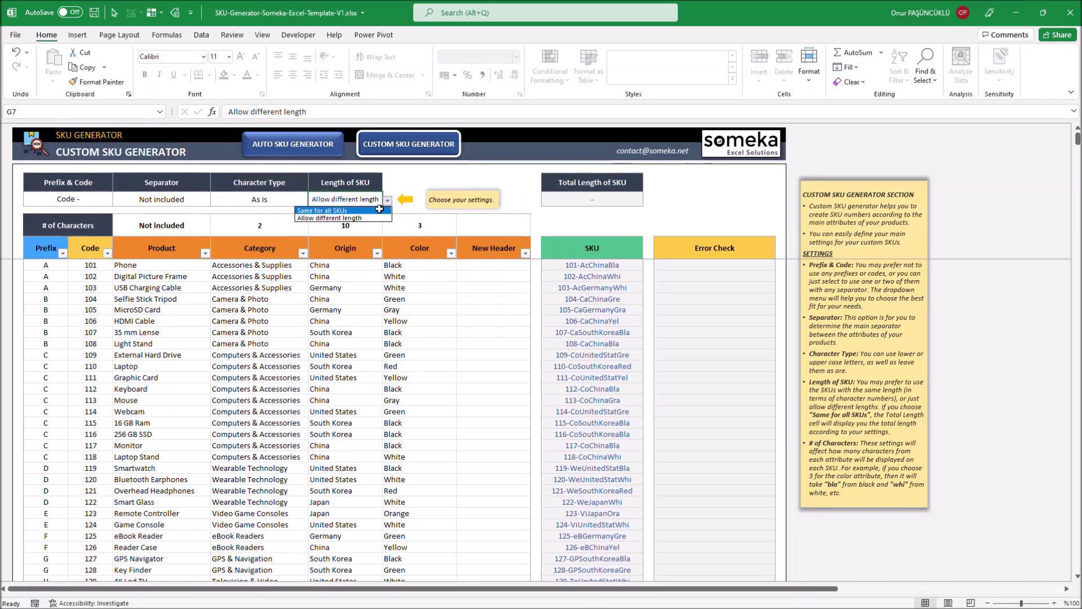
{"action": "left_click", "coordinate": [355, 213]}
{"action": "left_click", "coordinate": [375, 226]}
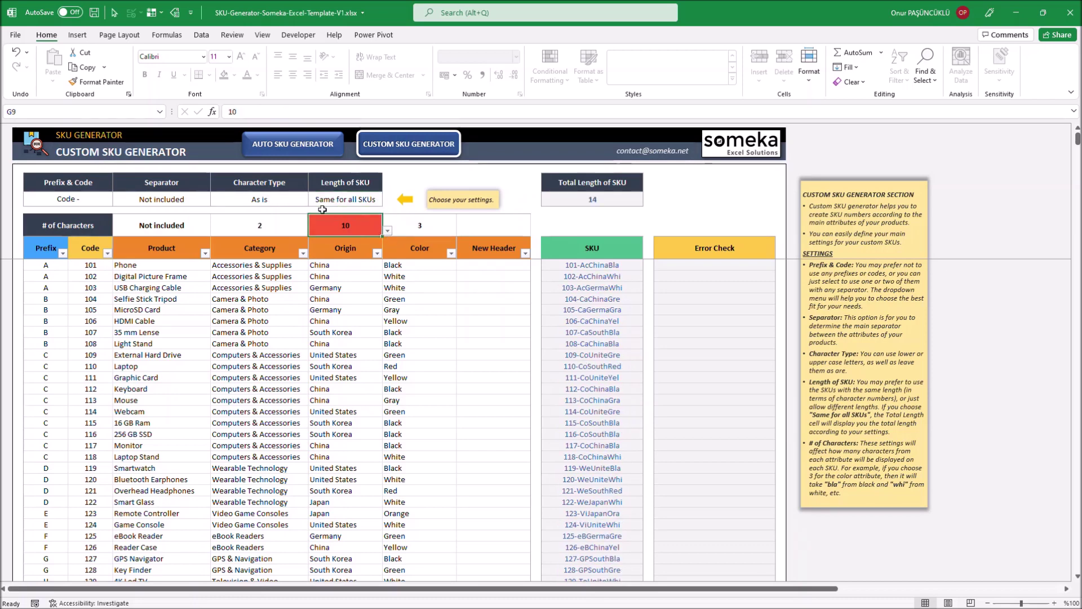
{"action": "left_click", "coordinate": [388, 230]}
{"action": "left_click", "coordinate": [369, 243]}
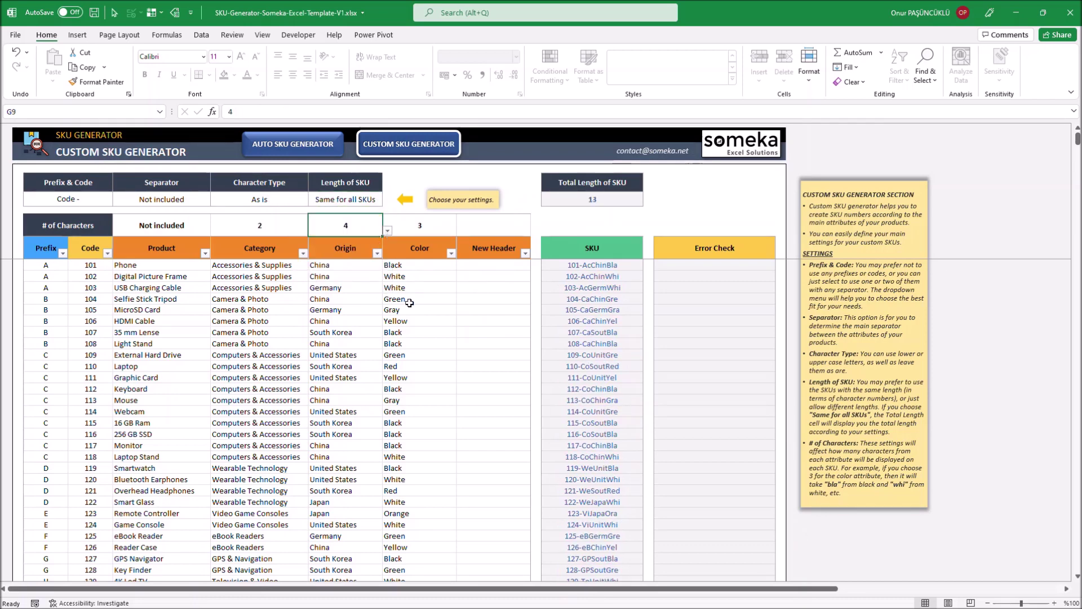